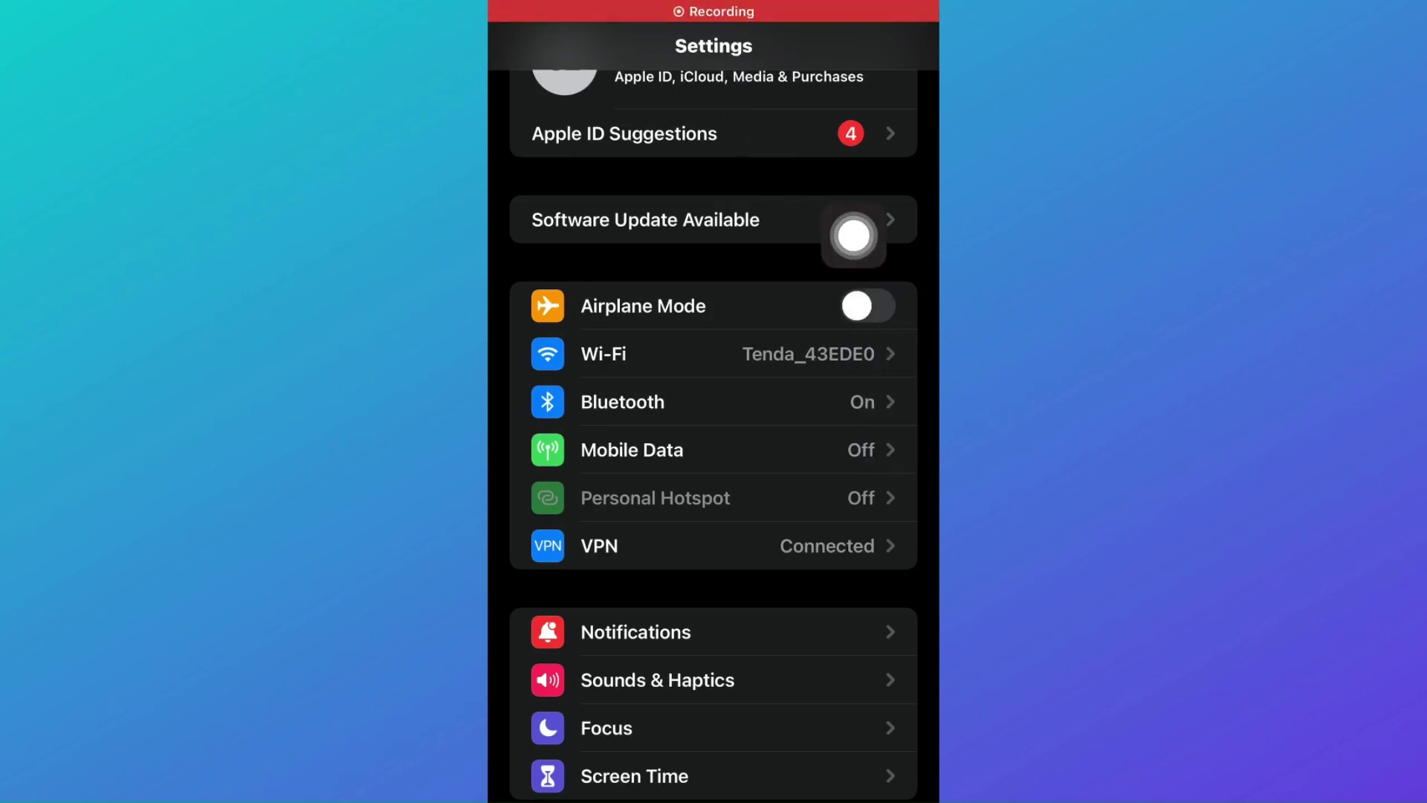
Open iCloud from the Apple ID settings and review its storage and app sync toggles.
click(701, 96)
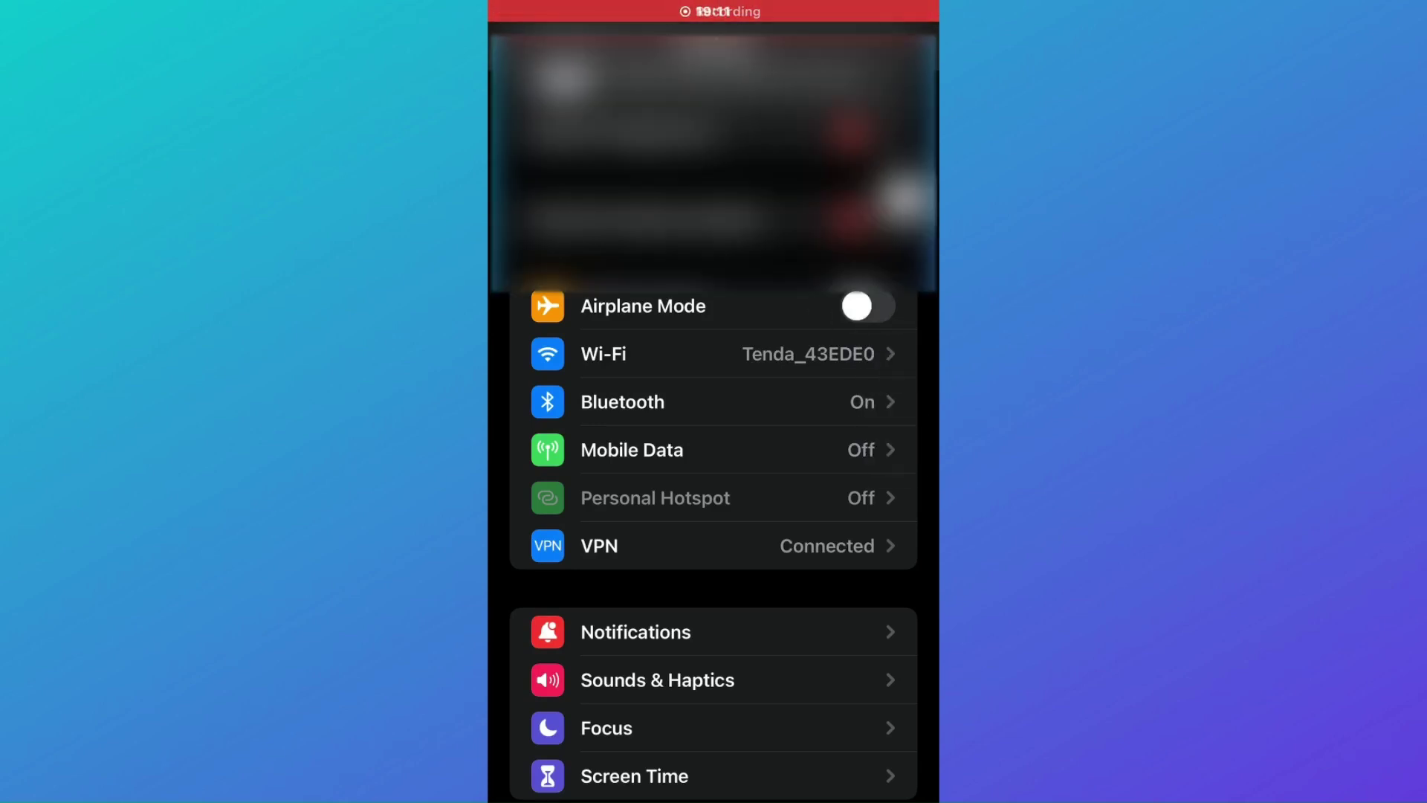
scroll(714, 502, down, 2)
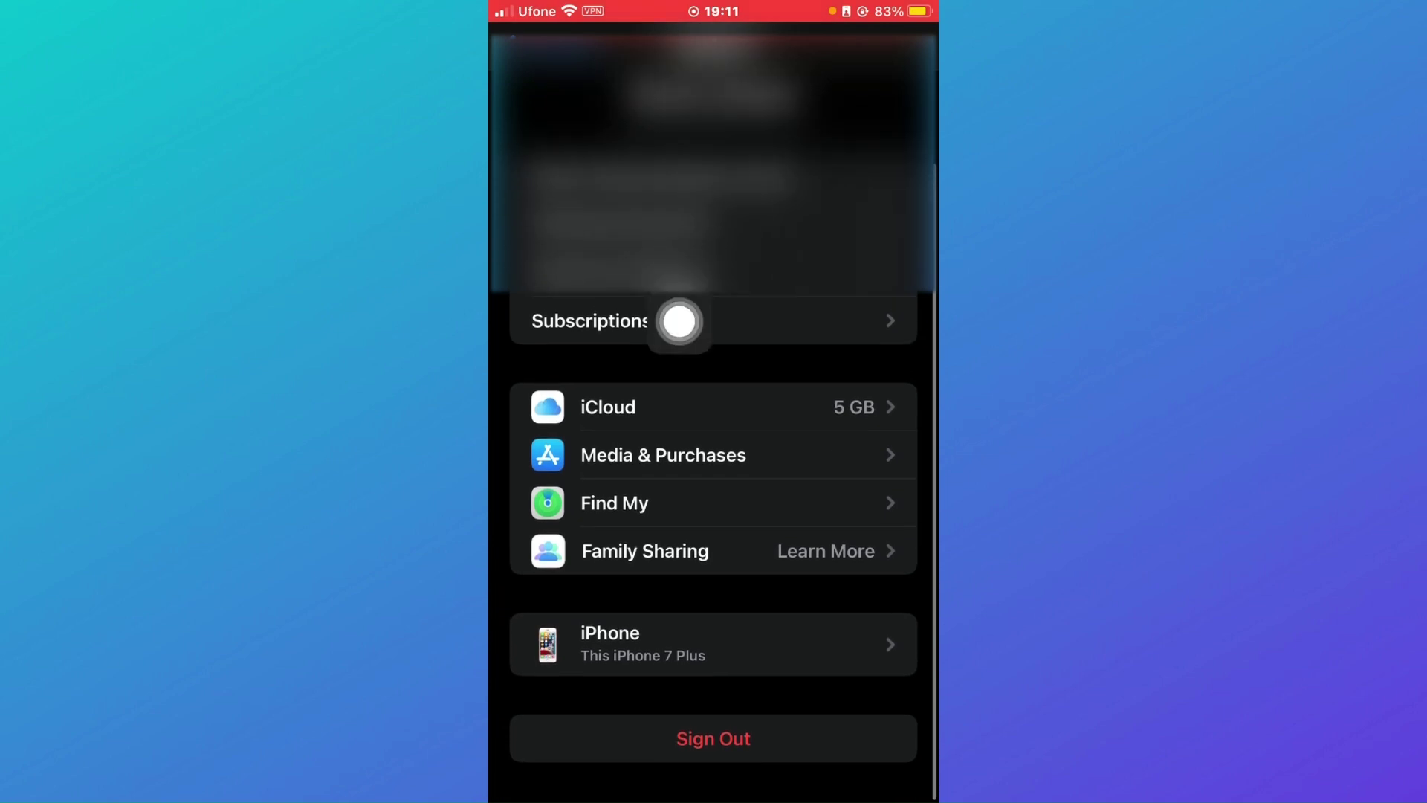
drag(730, 447, 905, 477)
scroll(714, 502, up, 2)
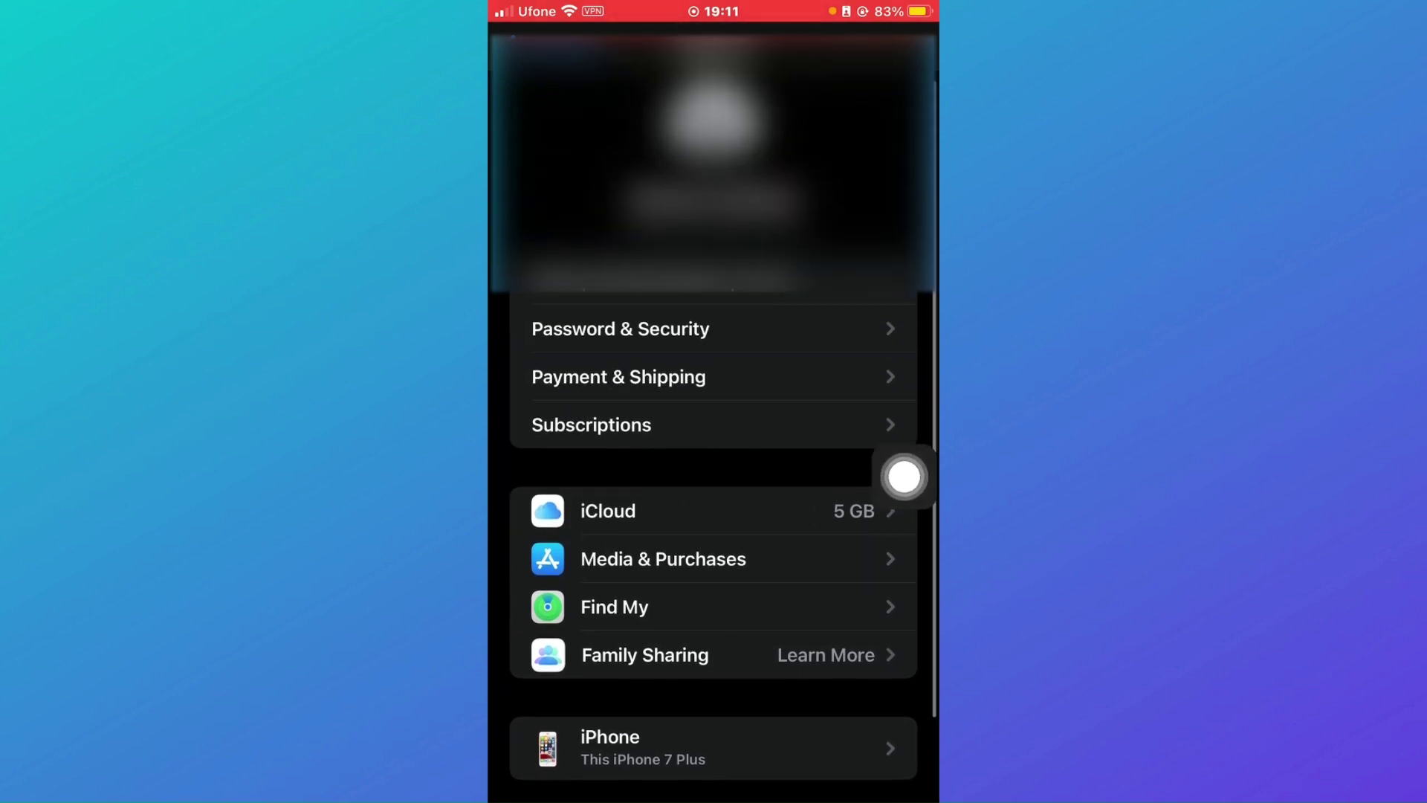
click(713, 511)
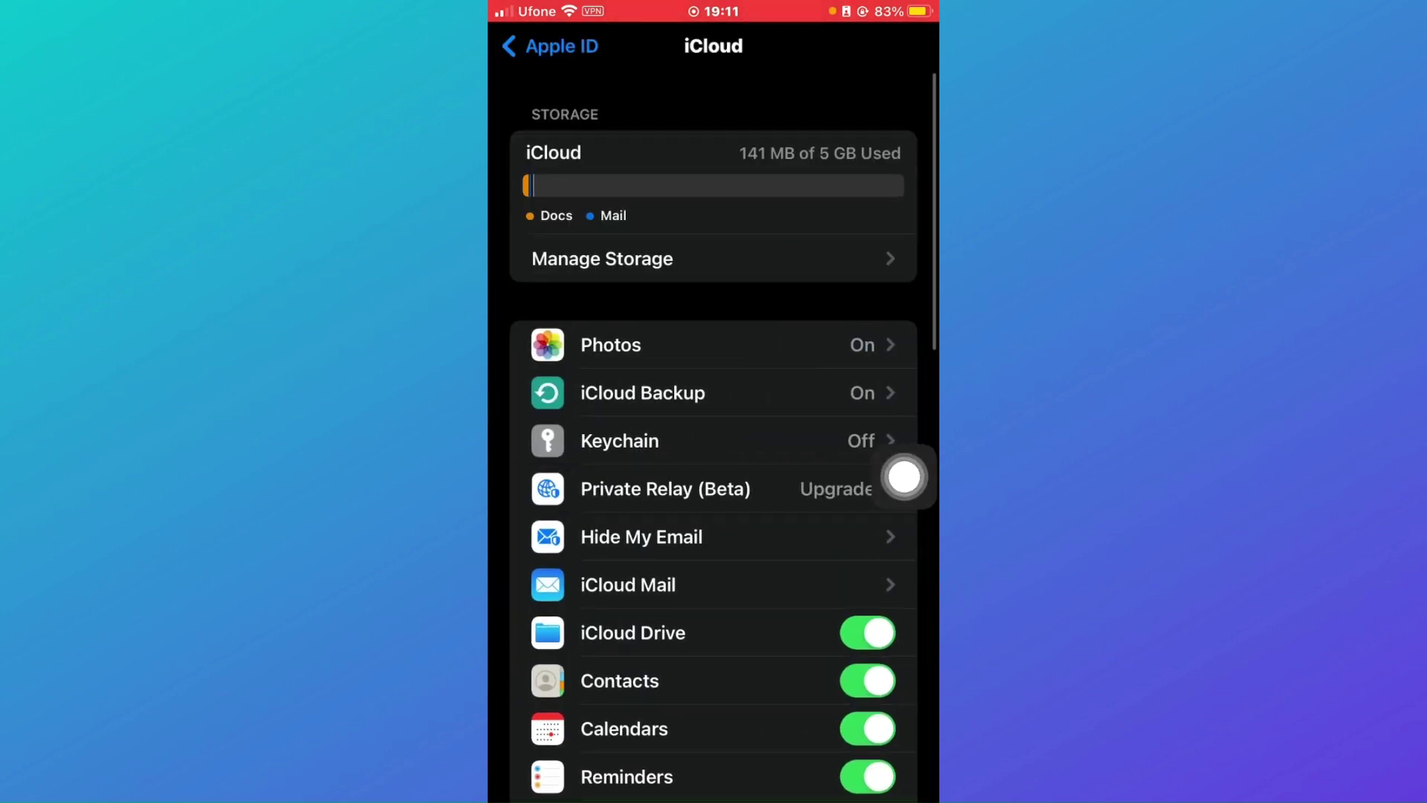
scroll(715, 446, down, 2)
scroll(714, 447, down, 2)
scroll(713, 446, up, 4)
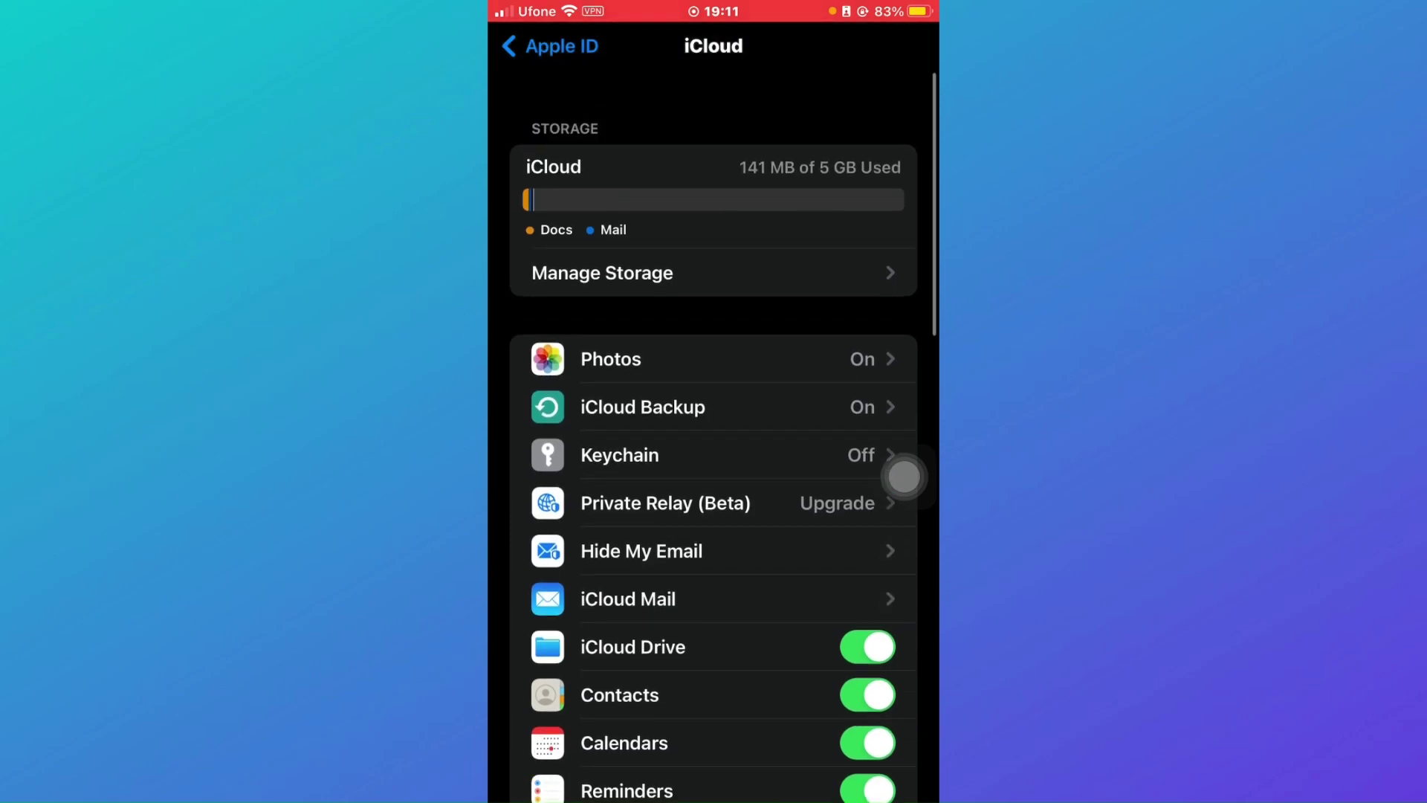
scroll(714, 446, down, 4)
scroll(714, 447, down, 2)
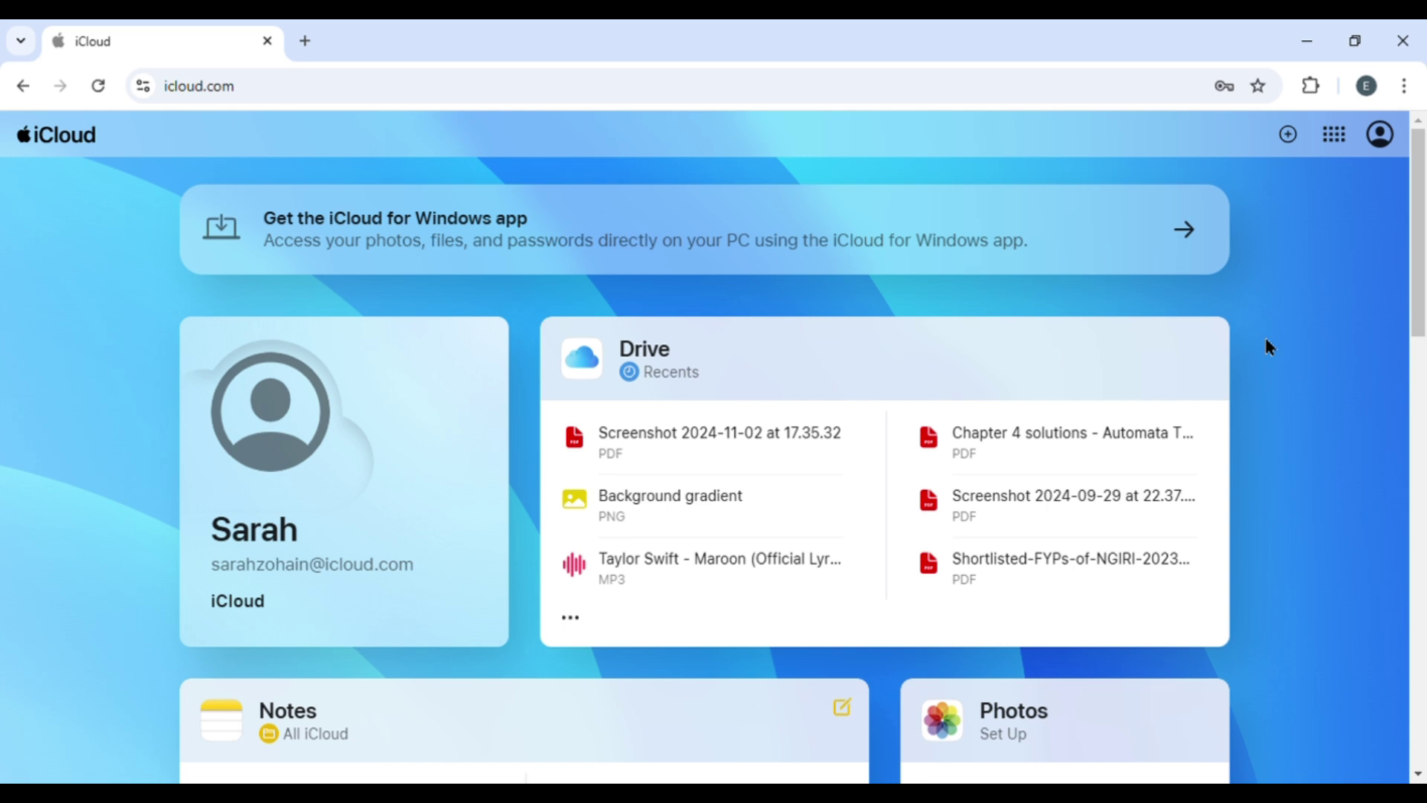
scroll(954, 190, down, 1)
scroll(951, 177, down, 2)
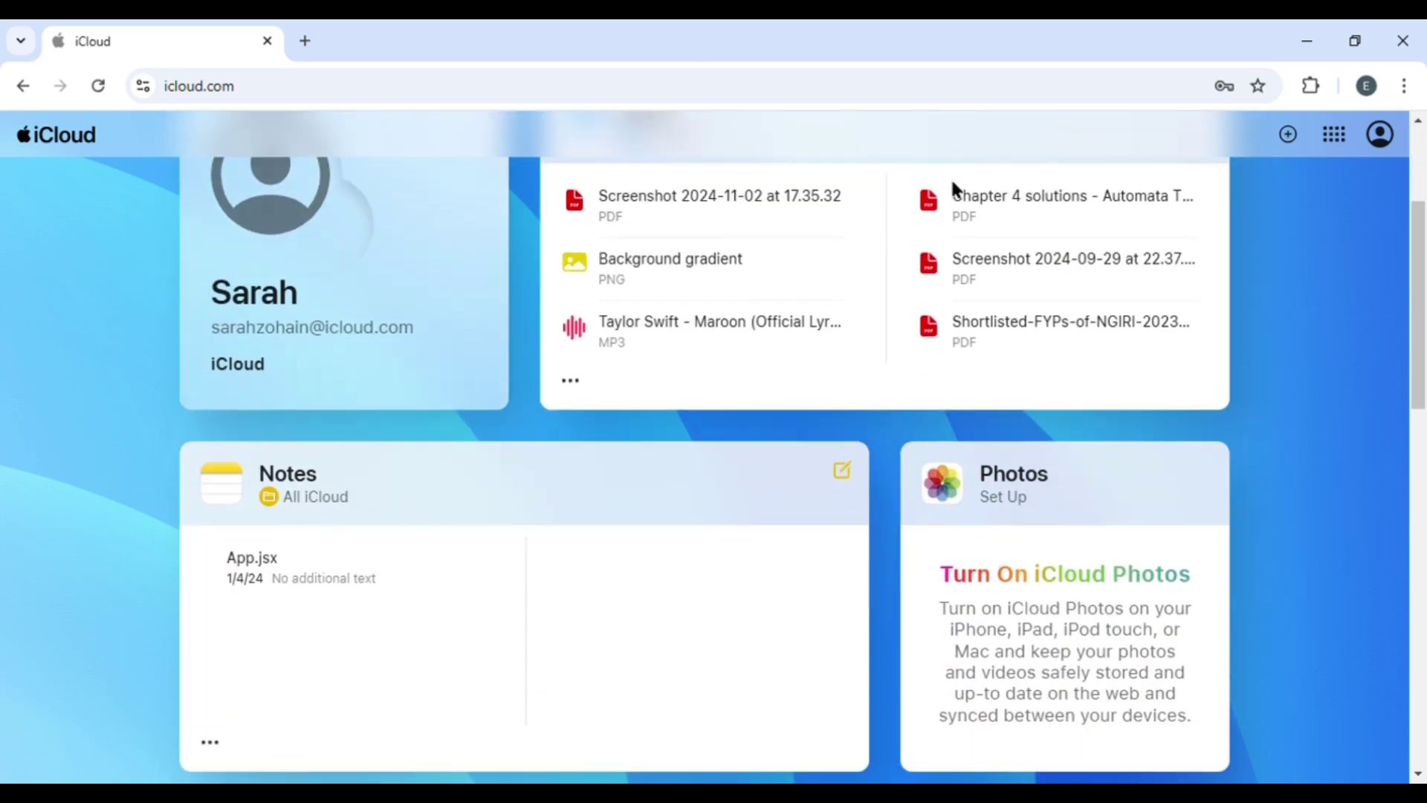
scroll(951, 178, down, 1)
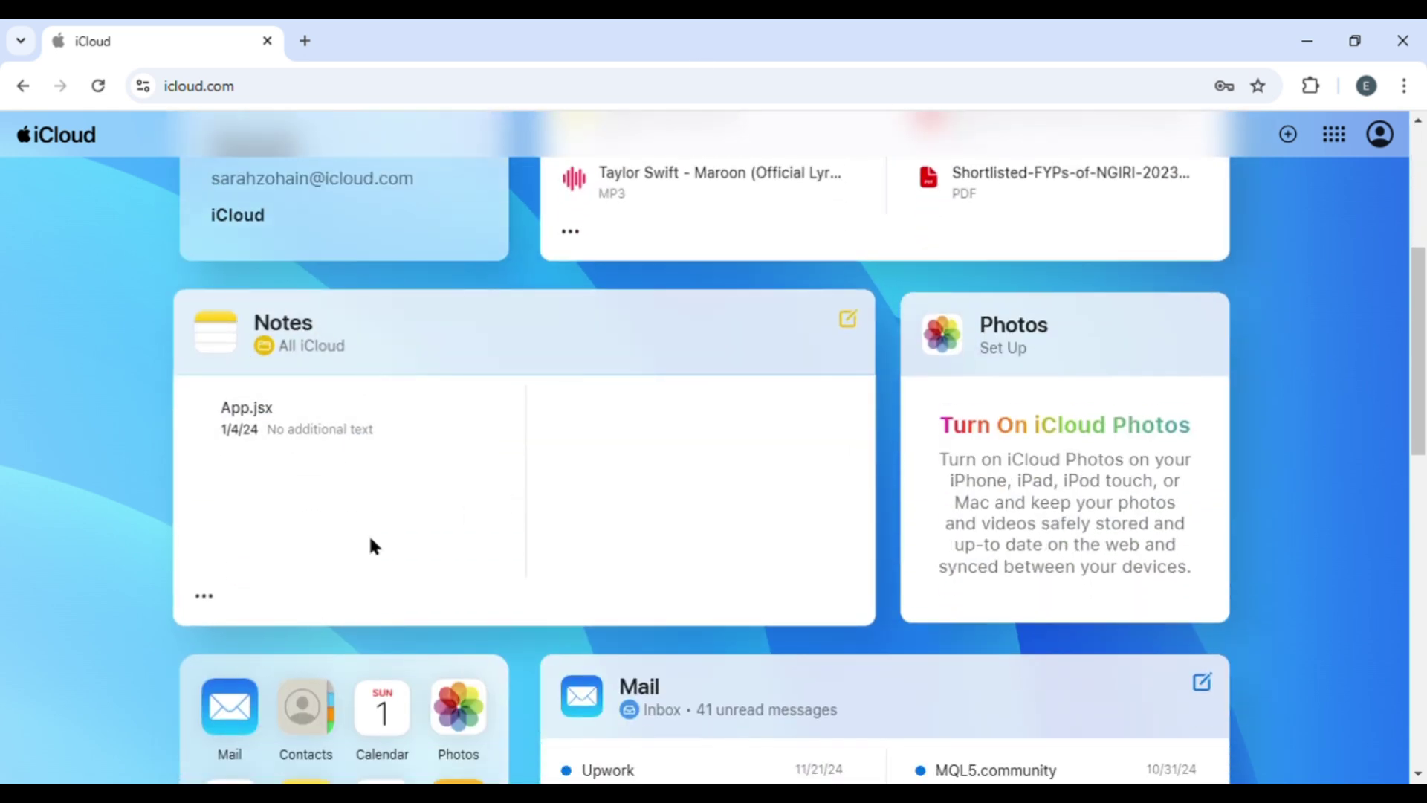
scroll(352, 536, down, 2)
scroll(351, 536, up, 3)
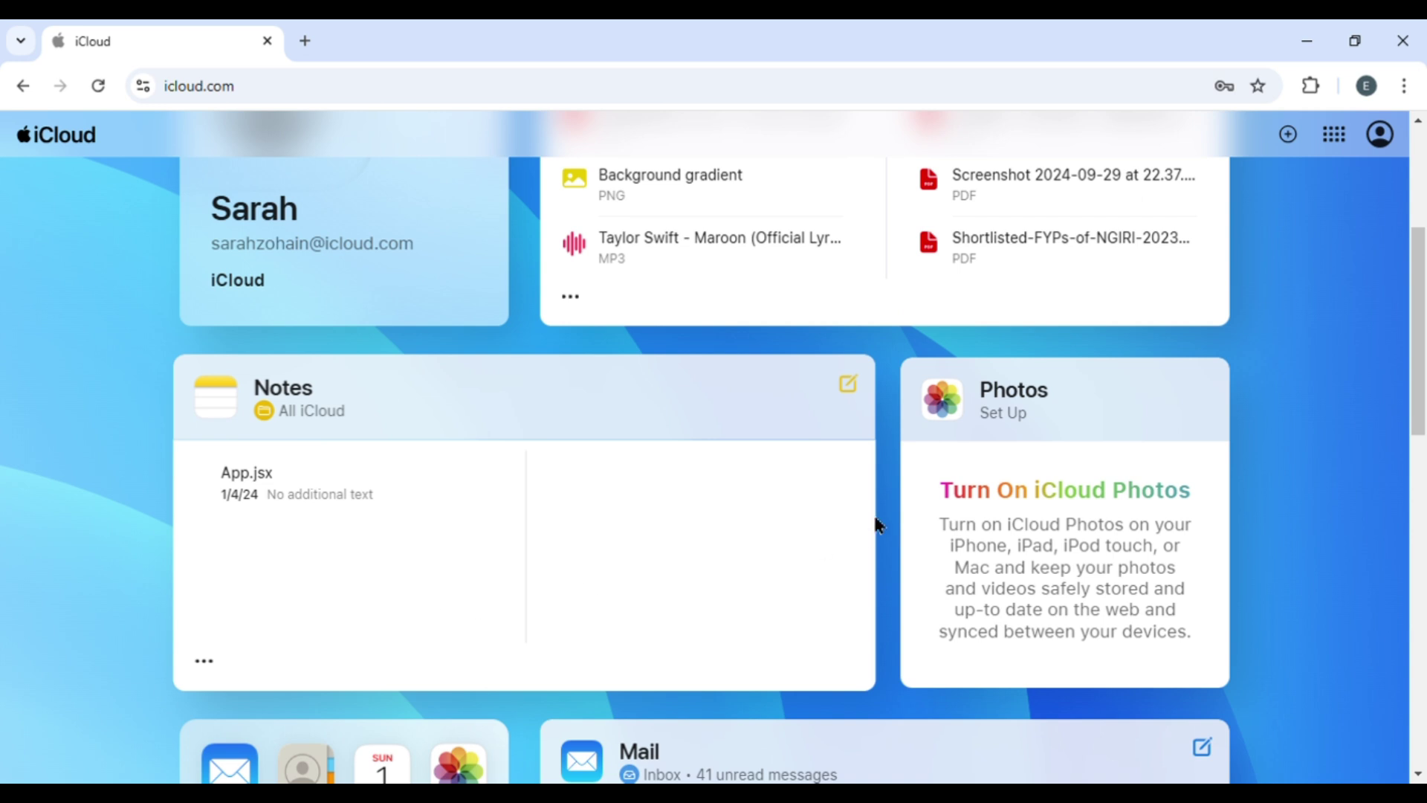
Search Google for 'altunes' in a new tab and open Softorino's AltTunes product page.
click(304, 41)
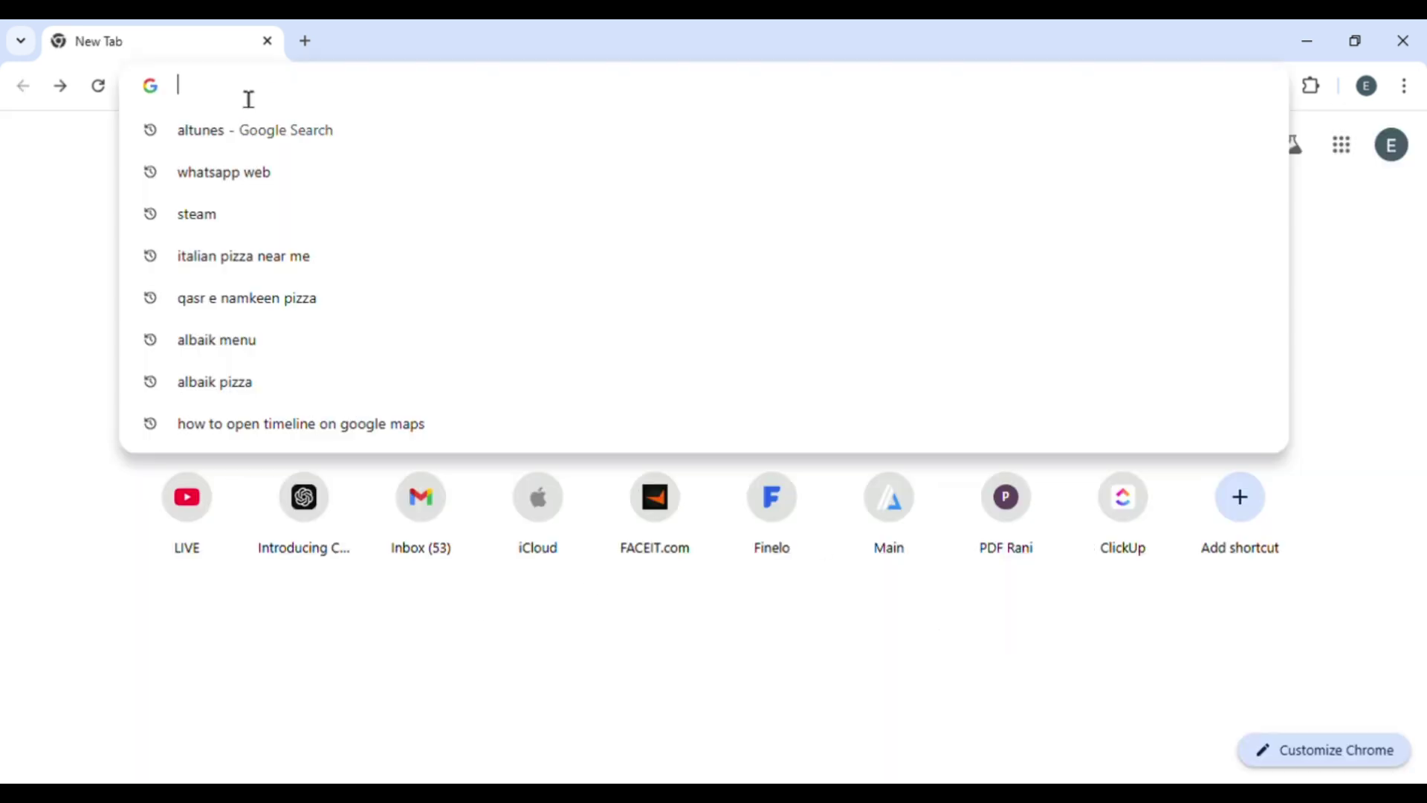
text(altunes)
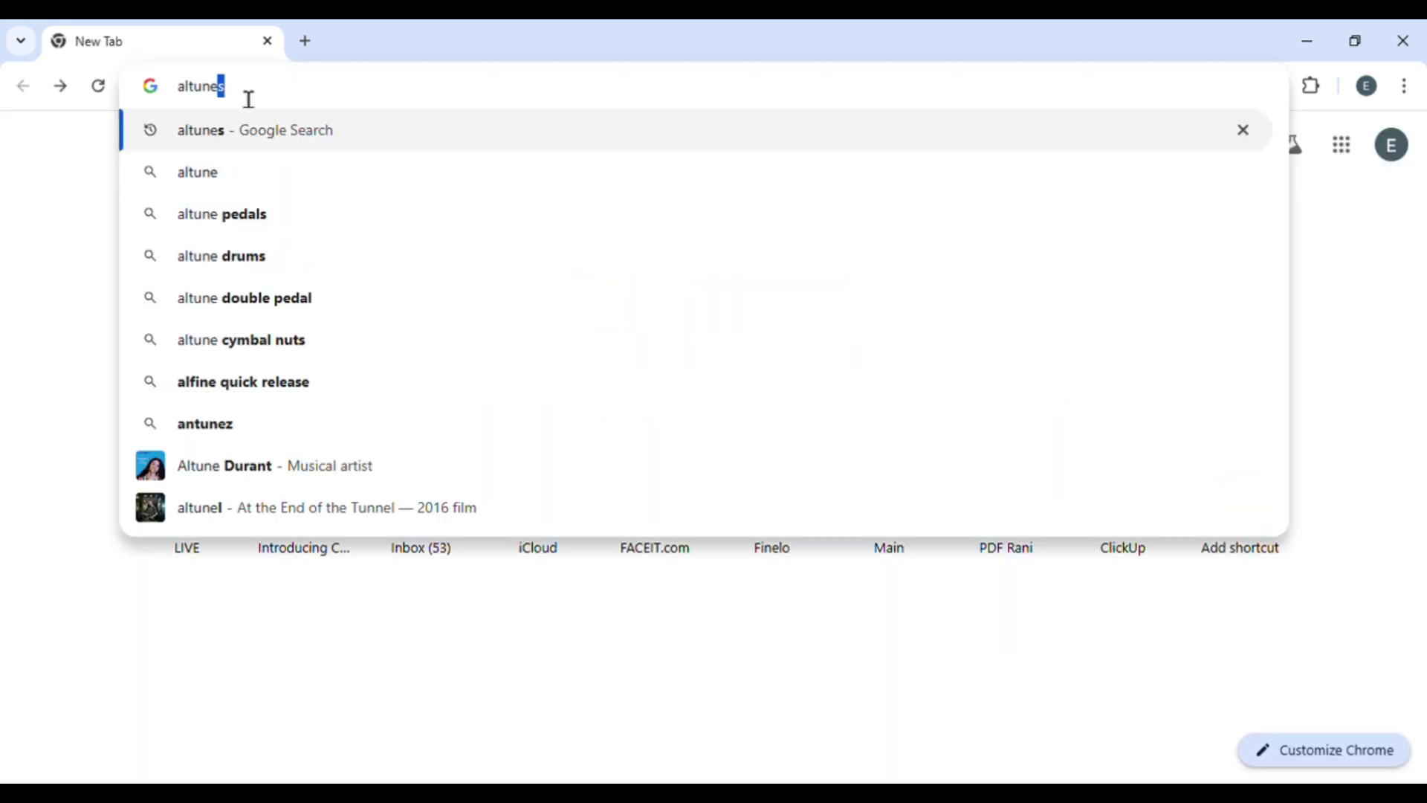
key(Return)
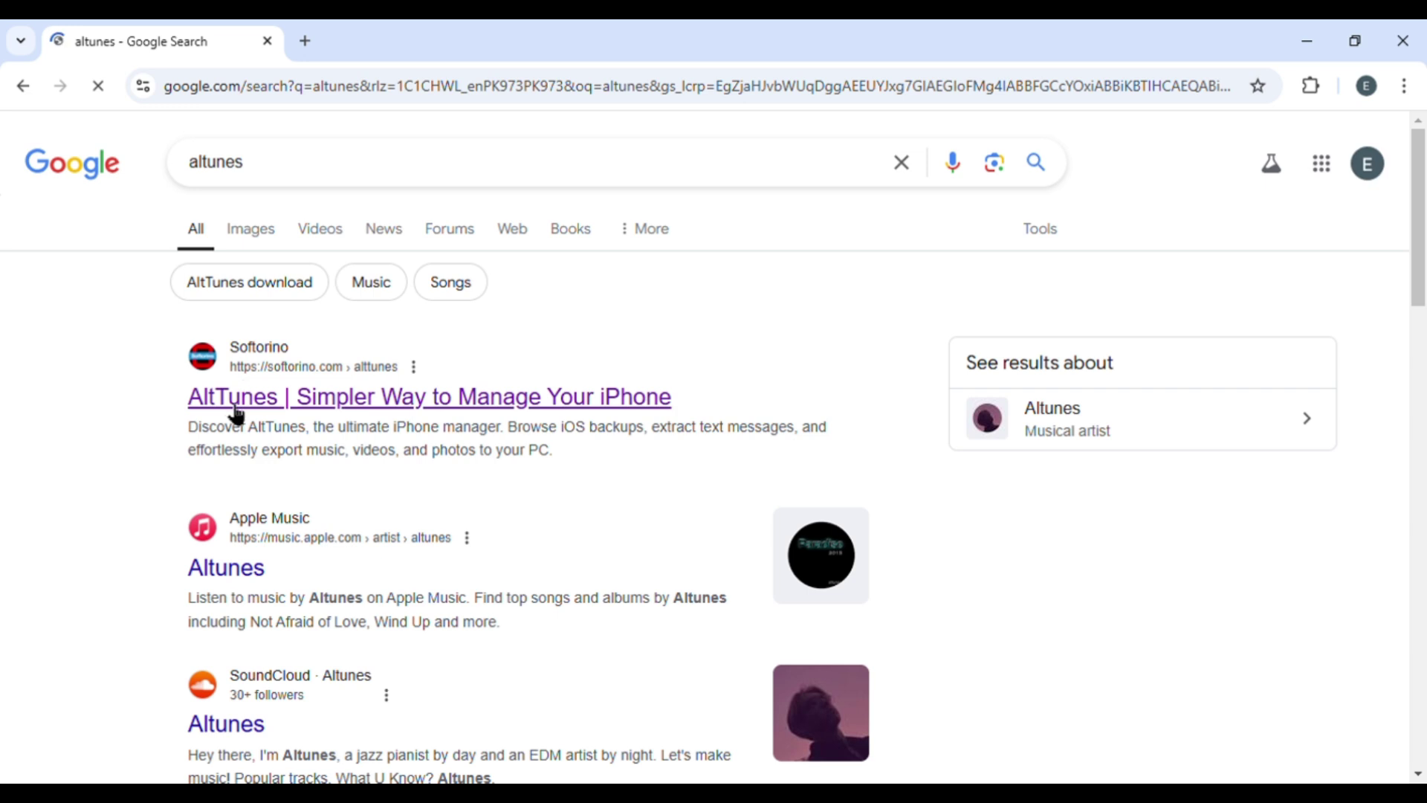
click(286, 408)
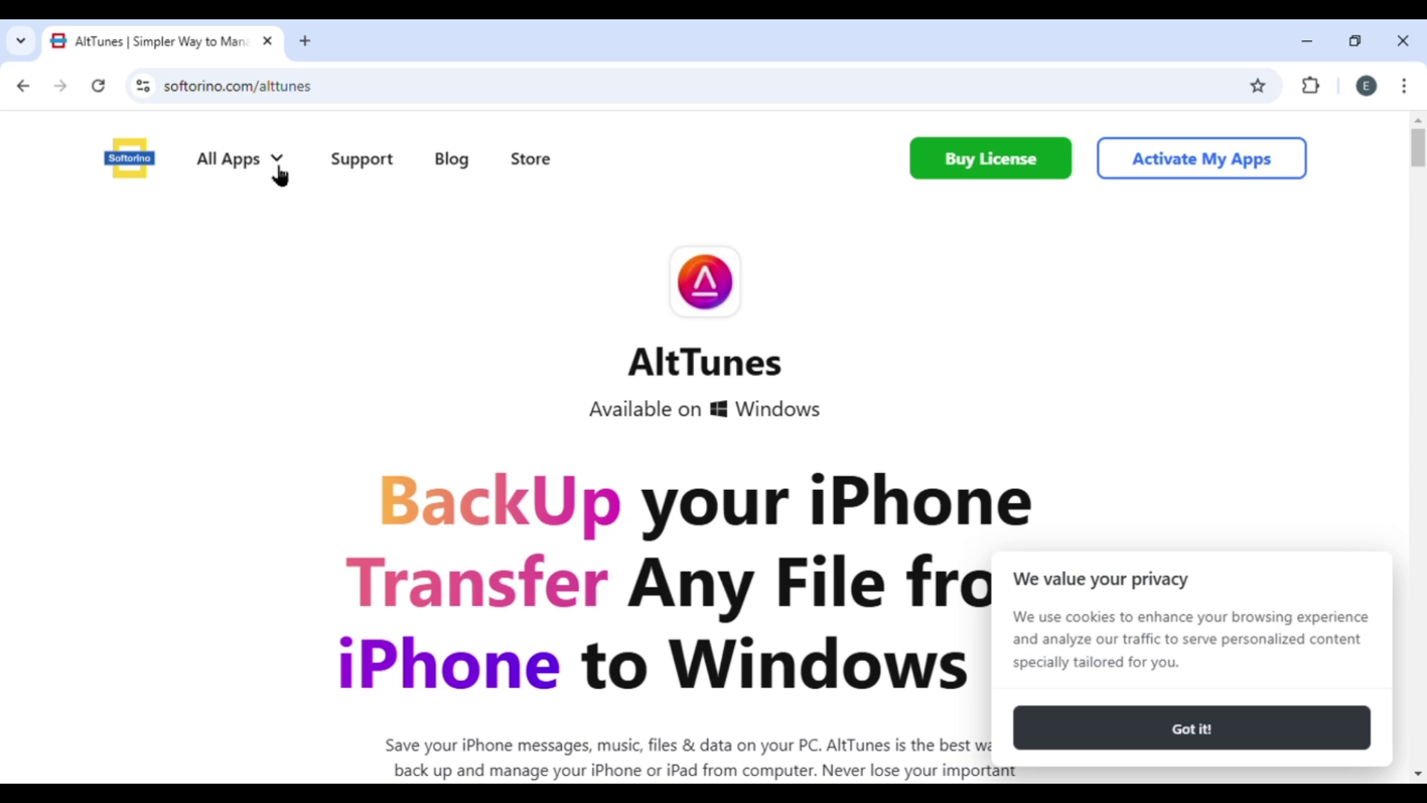
mouse_move(239, 159)
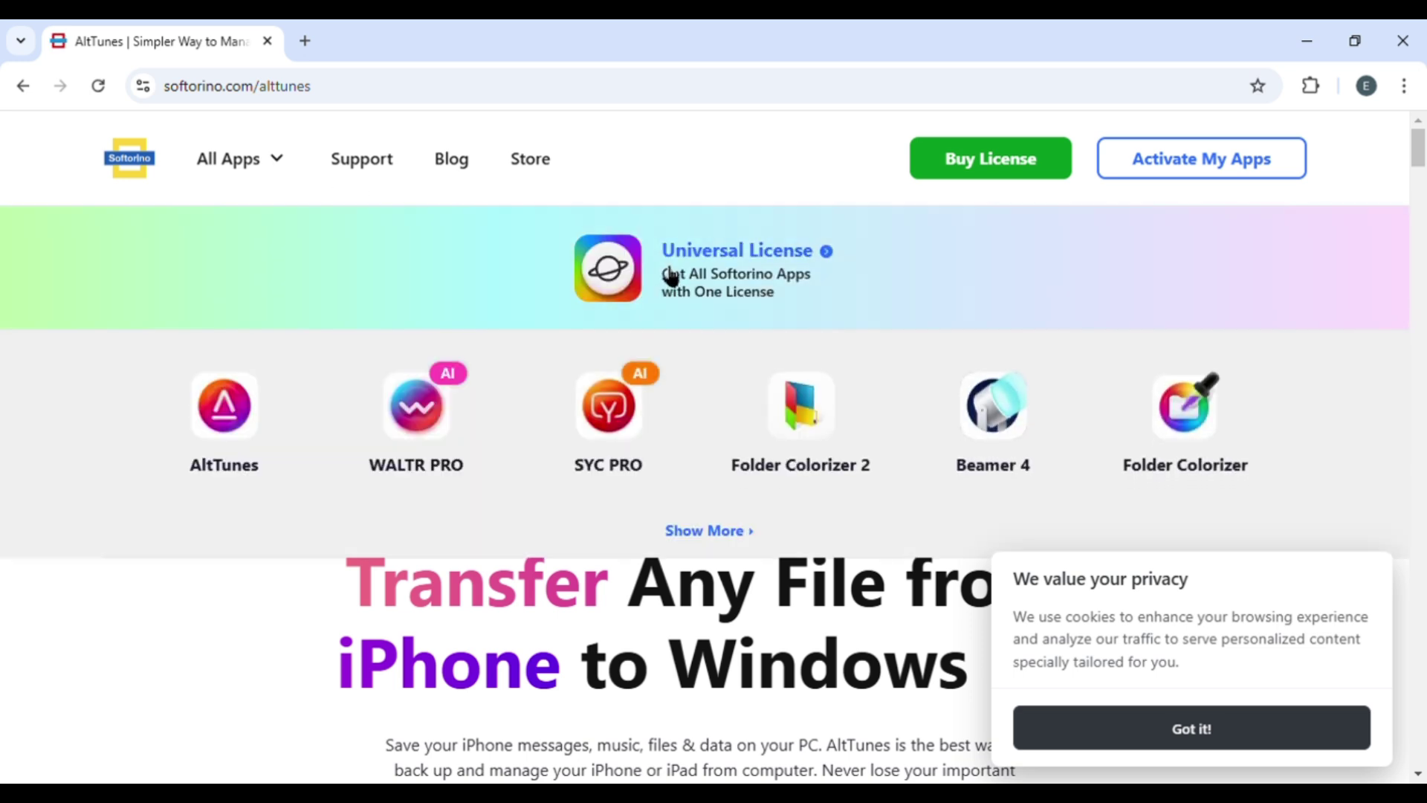
View the Universal License offer, return, start the AltTunes download, and dismiss the cookie notice.
click(666, 273)
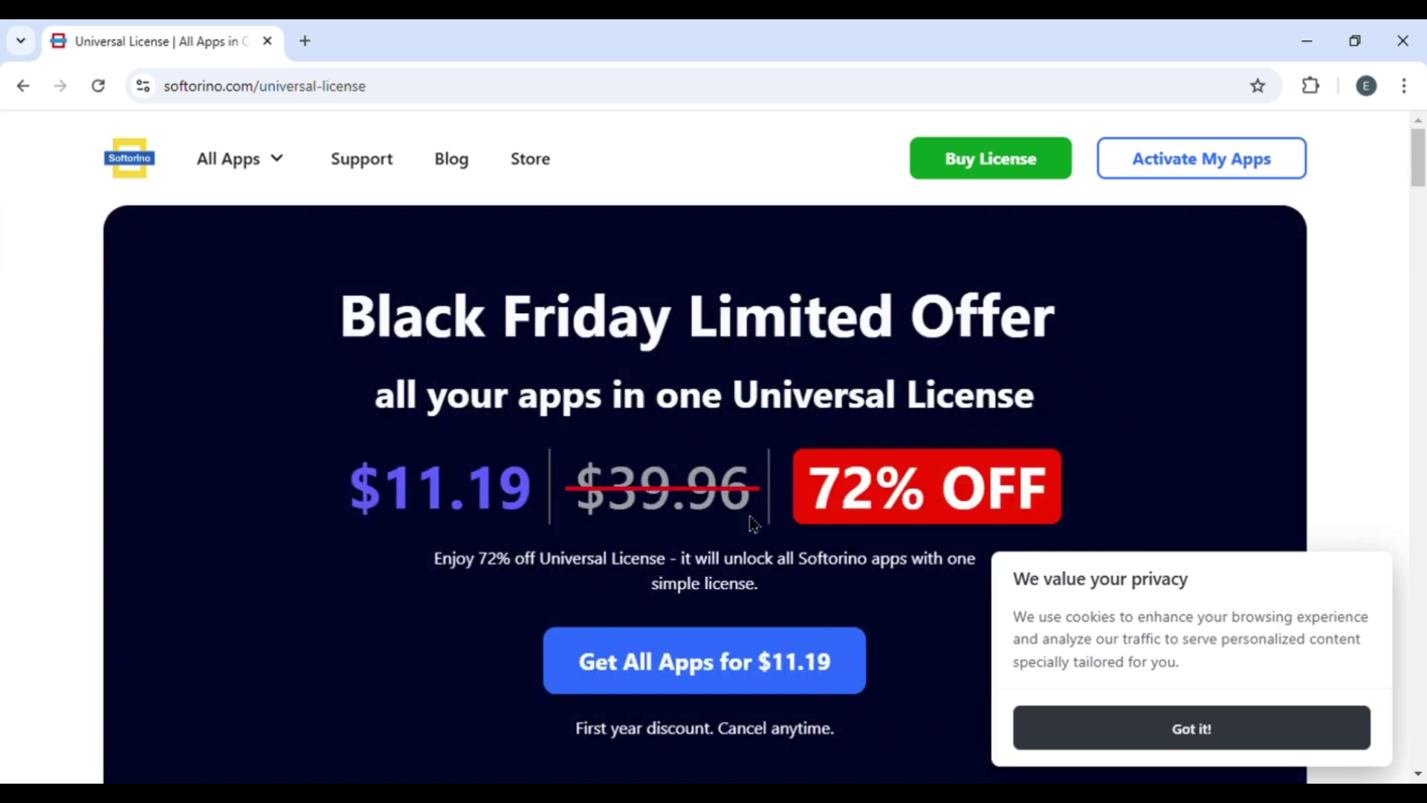
scroll(752, 525, down, 1)
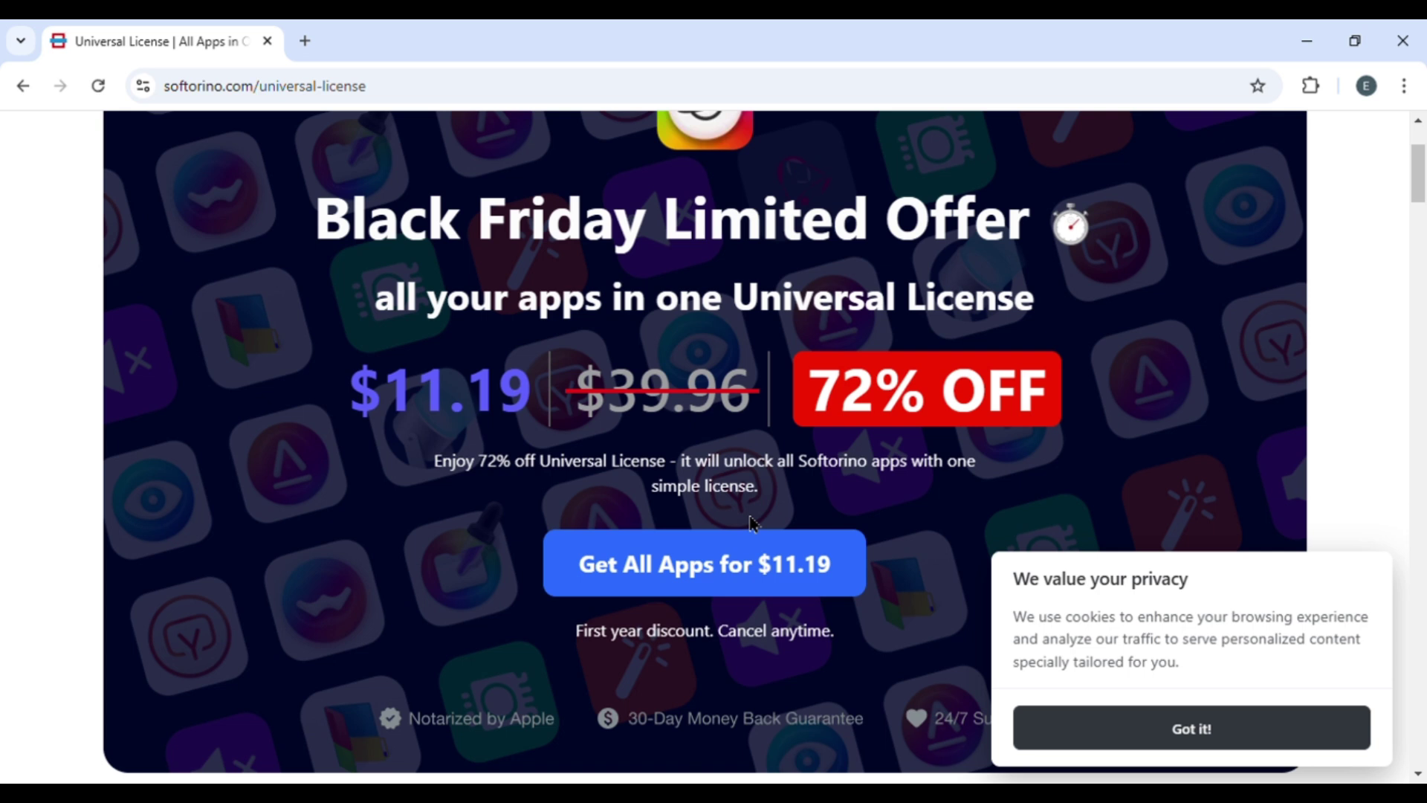
scroll(1423, 251, up, 2)
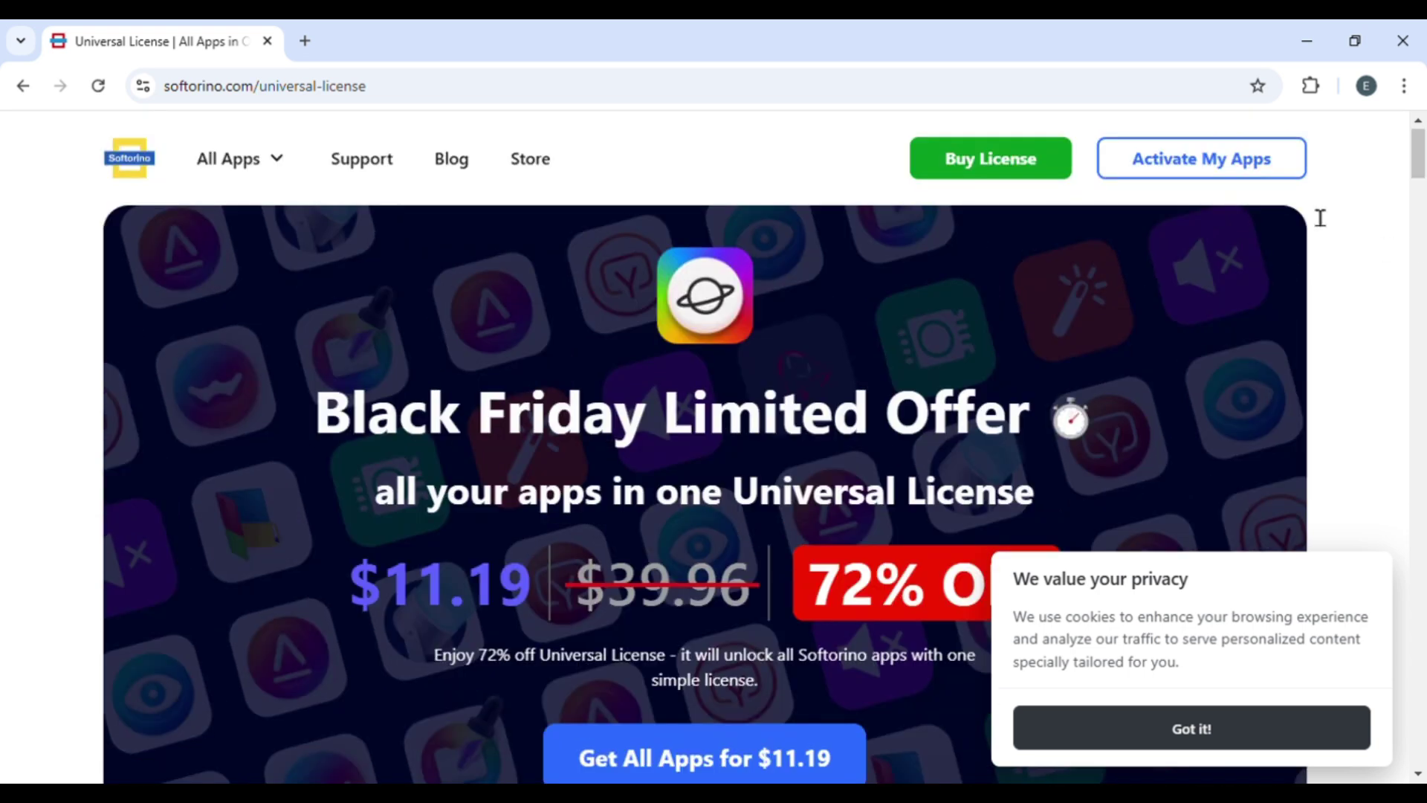
click(20, 93)
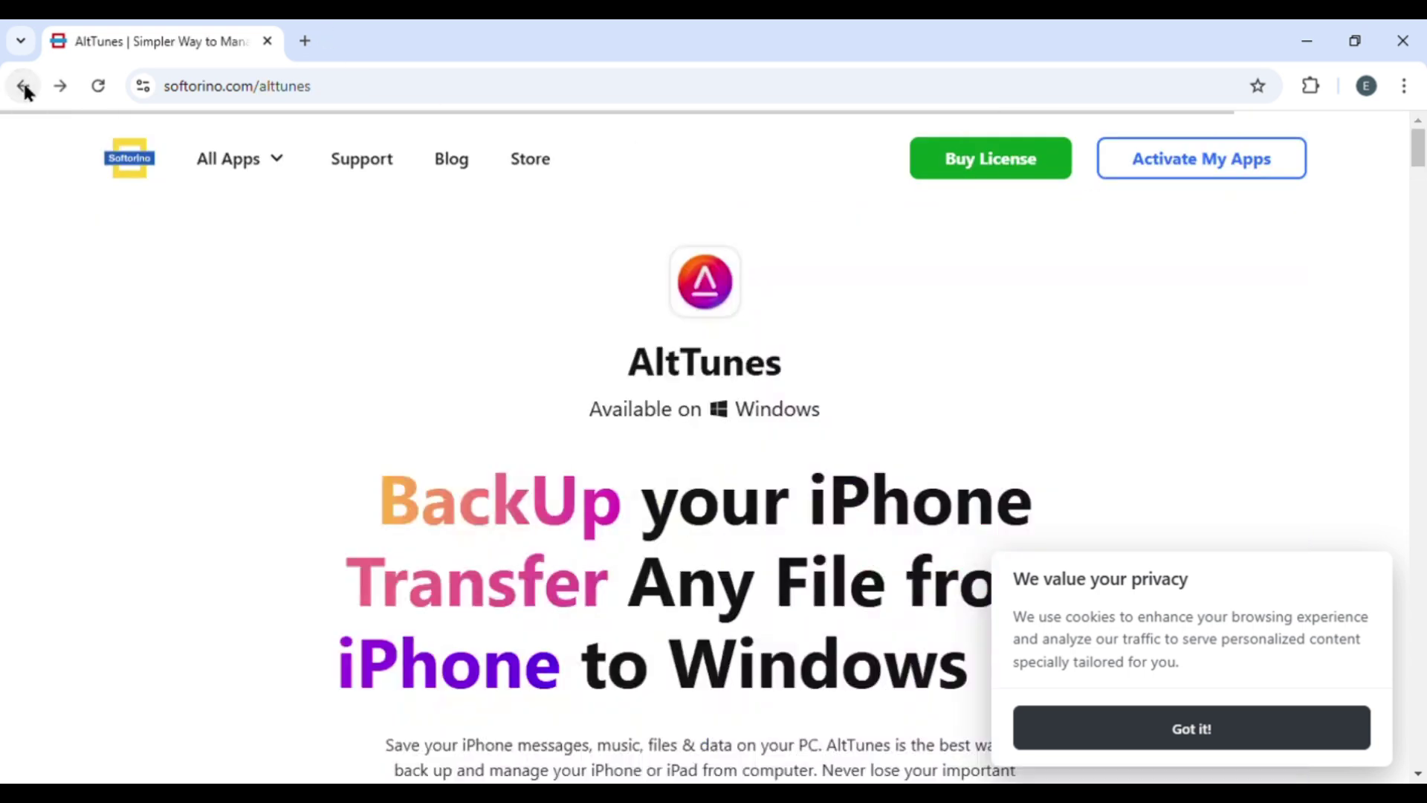
scroll(713, 500, down, 2)
scroll(711, 497, down, 1)
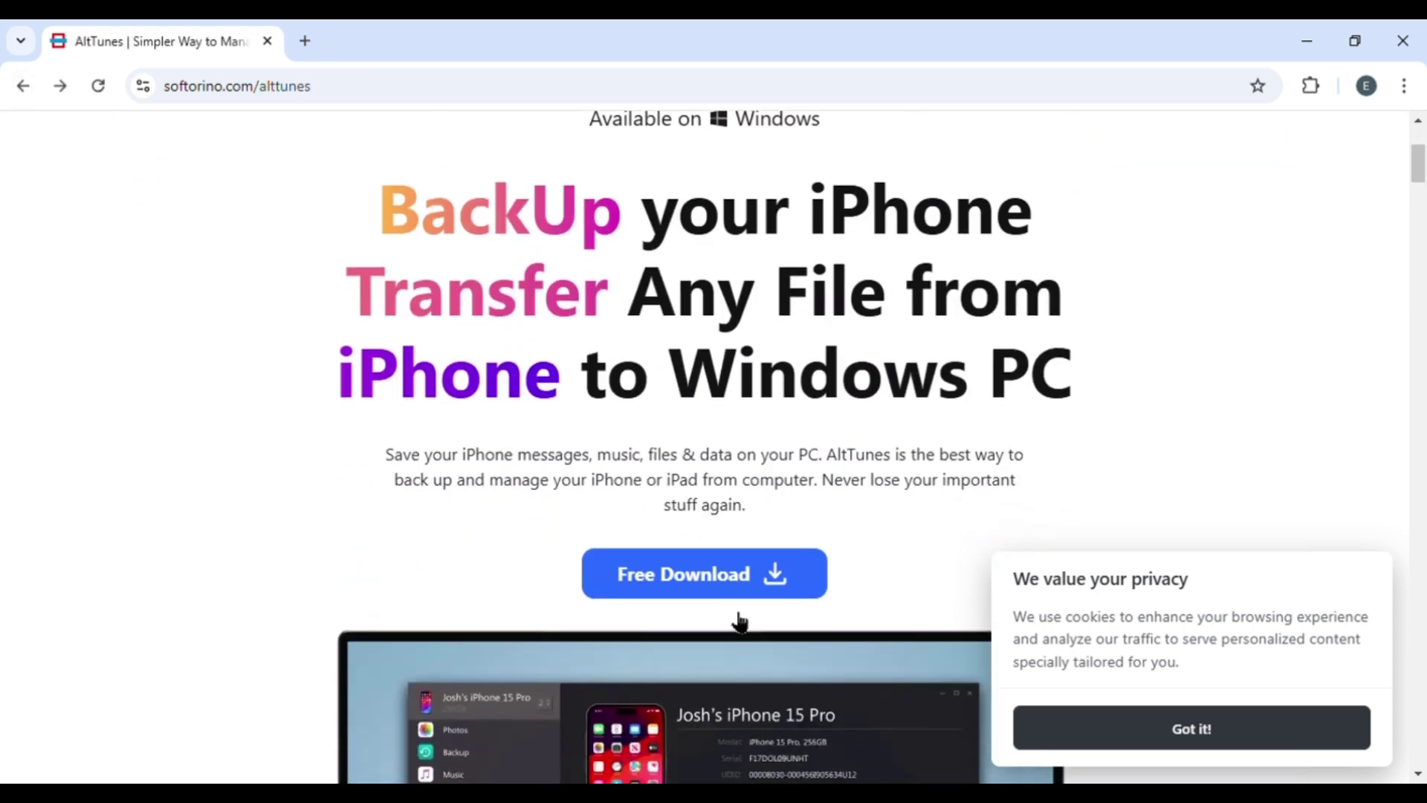
click(756, 587)
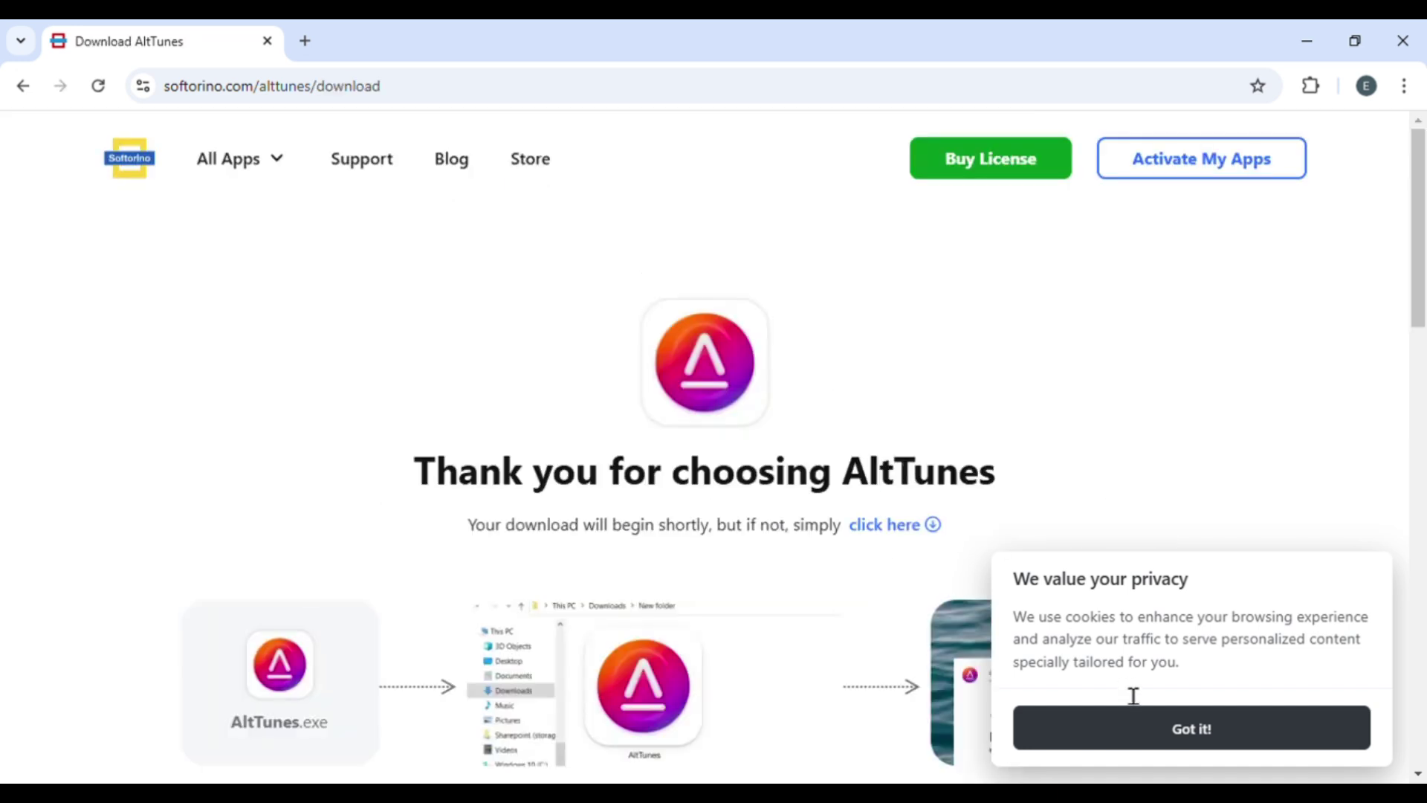
scroll(1130, 704, down, 2)
click(1127, 726)
scroll(1165, 541, down, 5)
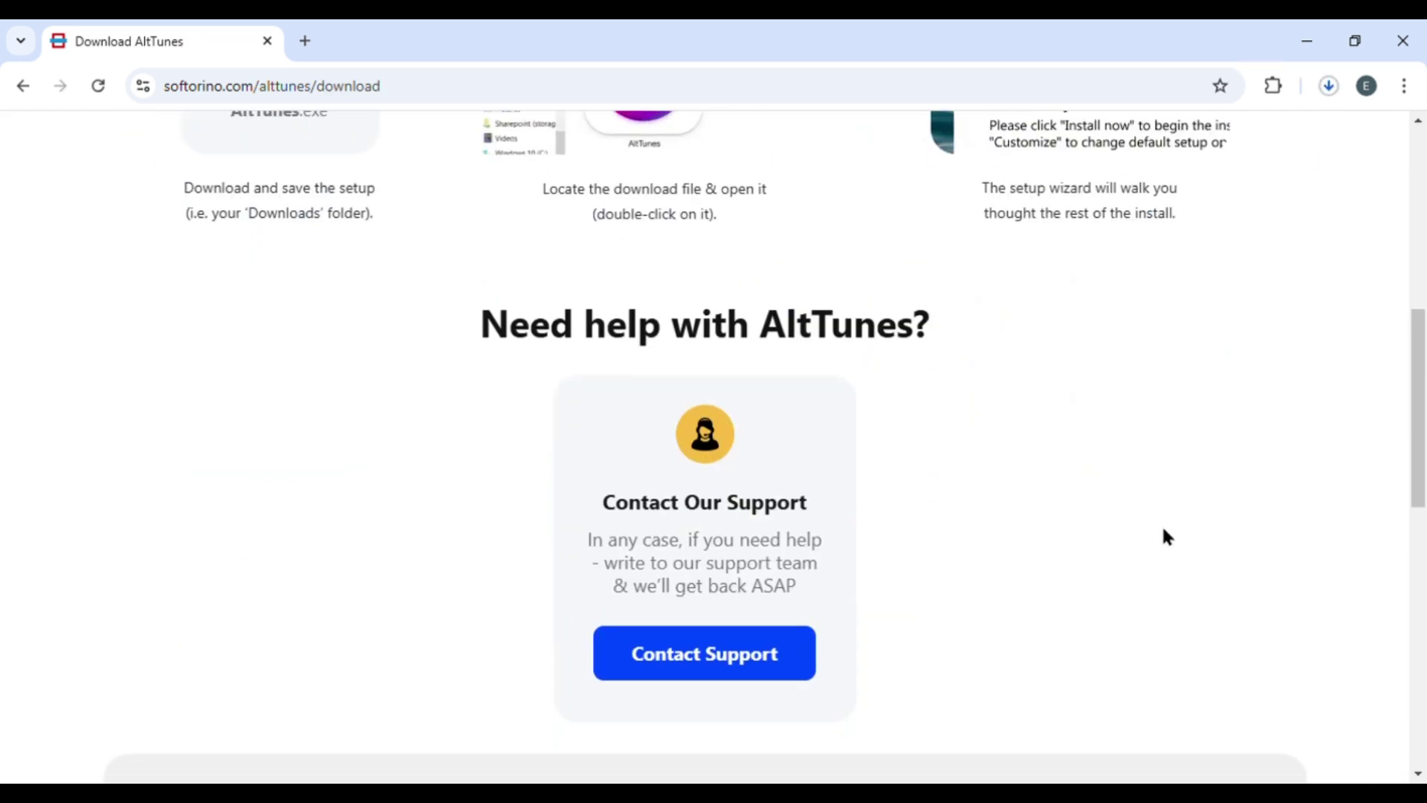
scroll(977, 576, up, 5)
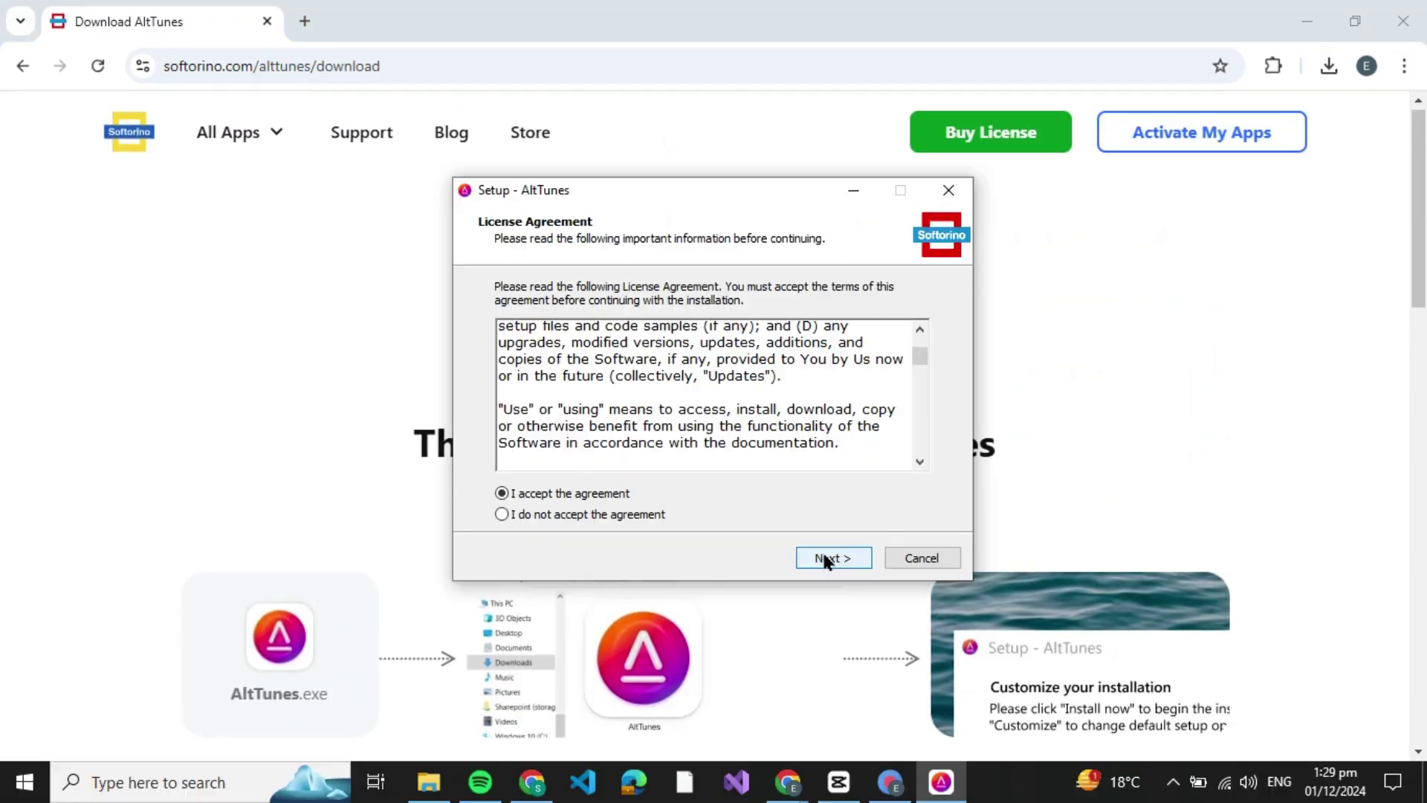
Accept the license agreement and run Install Now with default settings.
click(826, 560)
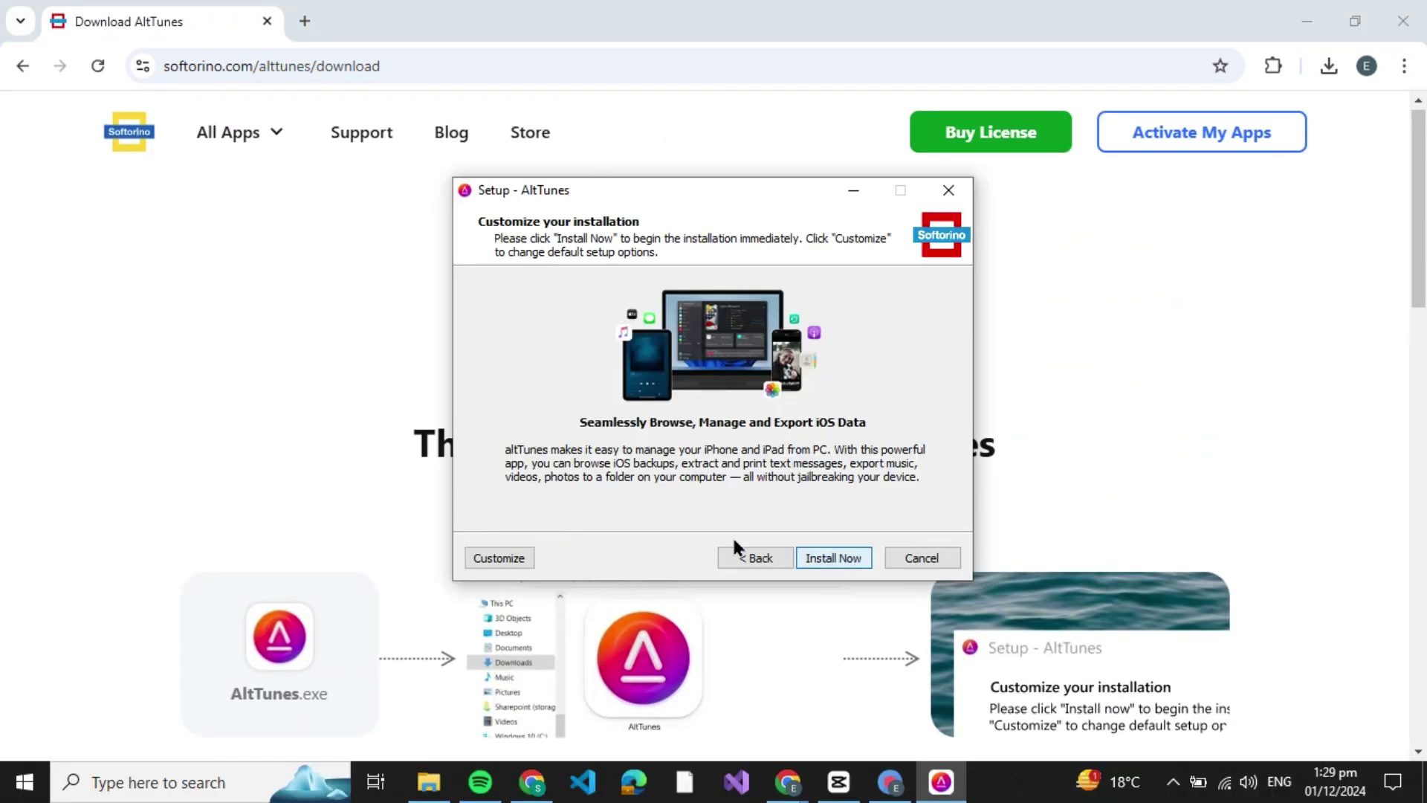
click(837, 552)
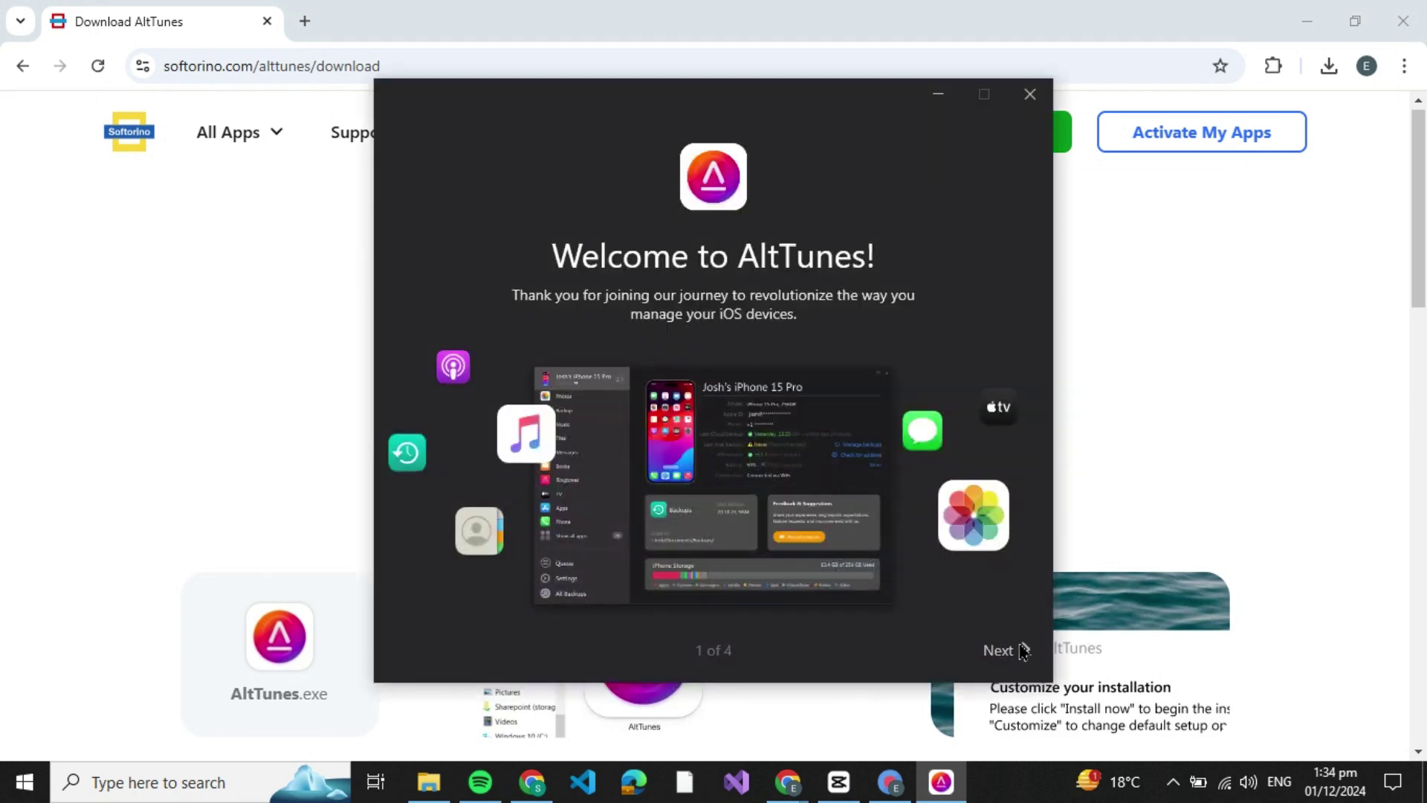
Finish the welcome pages, choose START ALTTUNES, and close the activation popup.
click(1022, 650)
click(1021, 650)
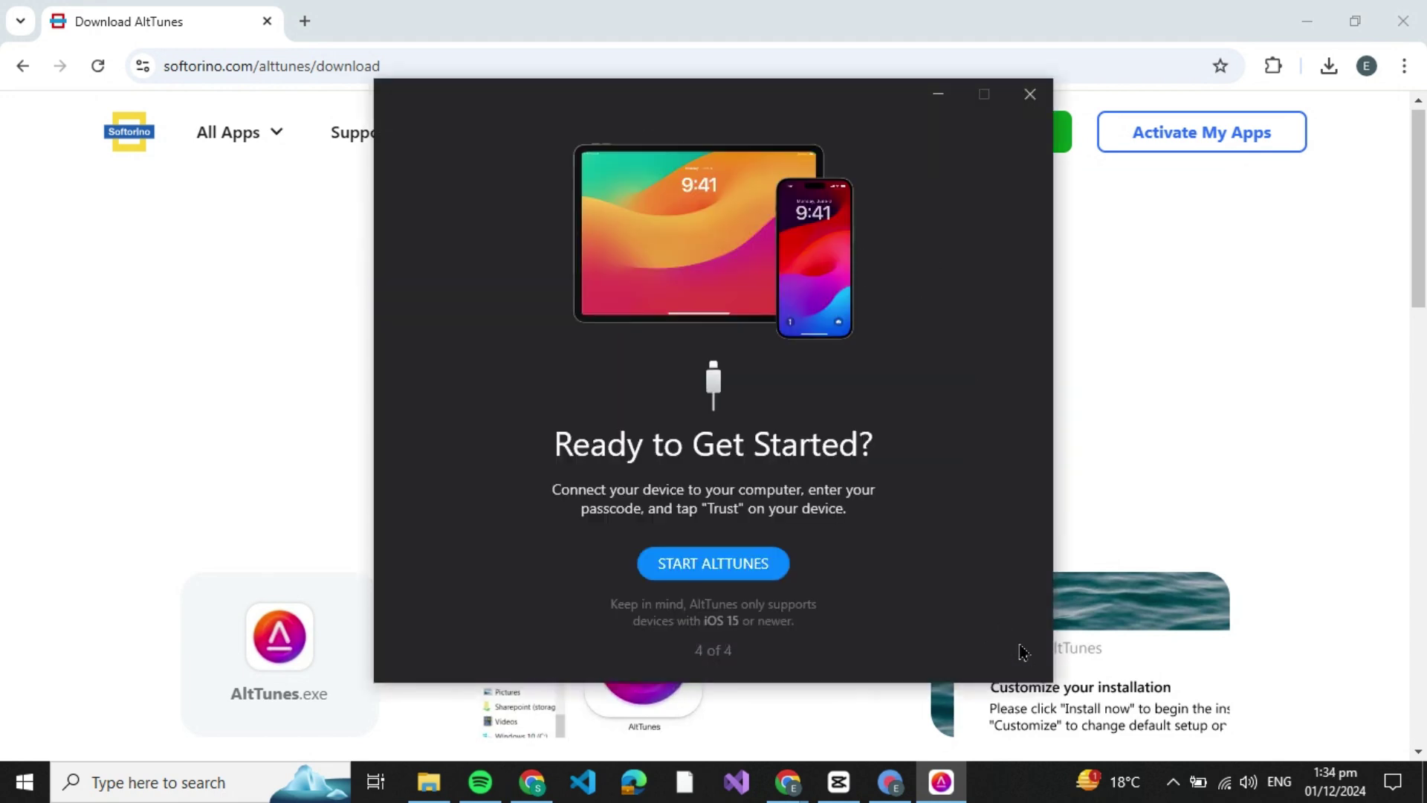
click(711, 566)
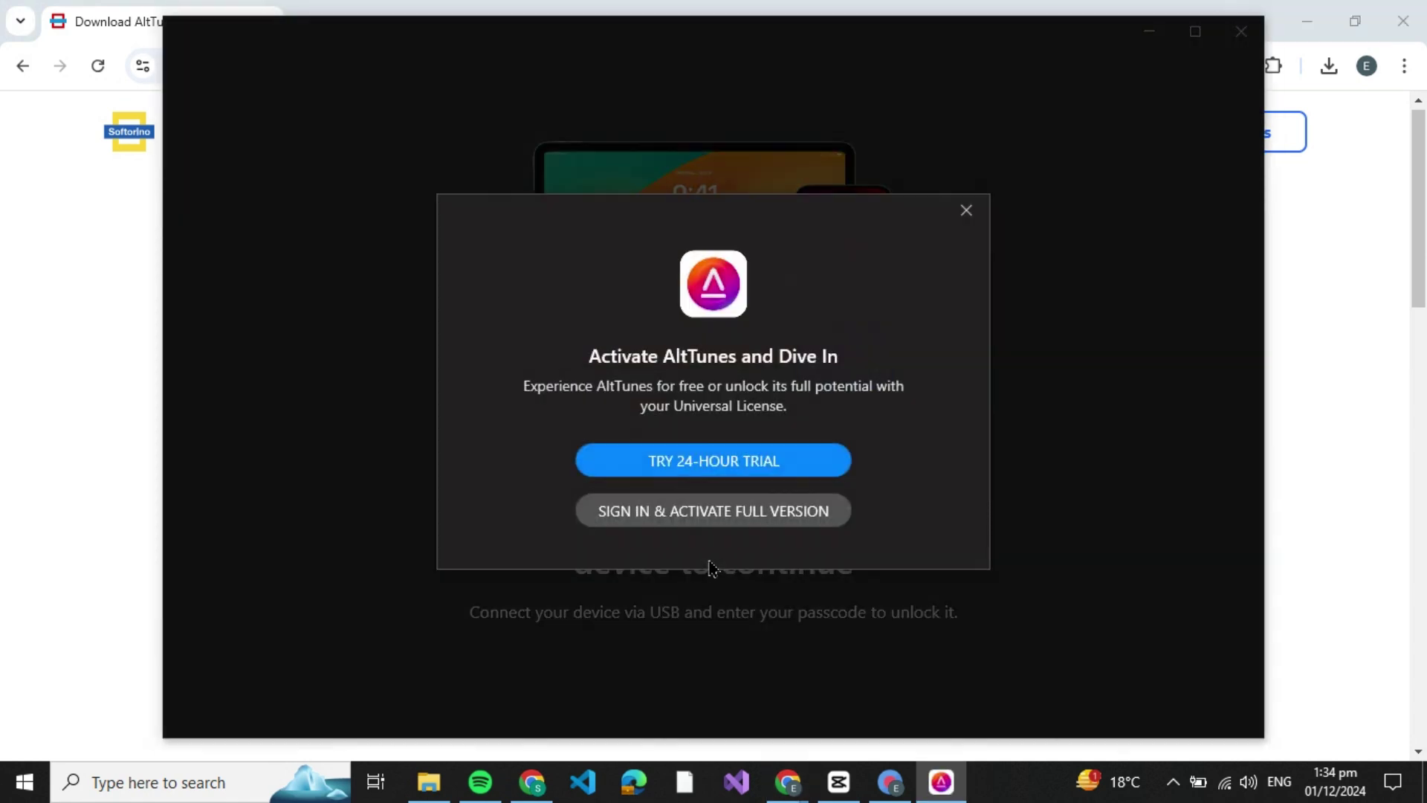
click(747, 466)
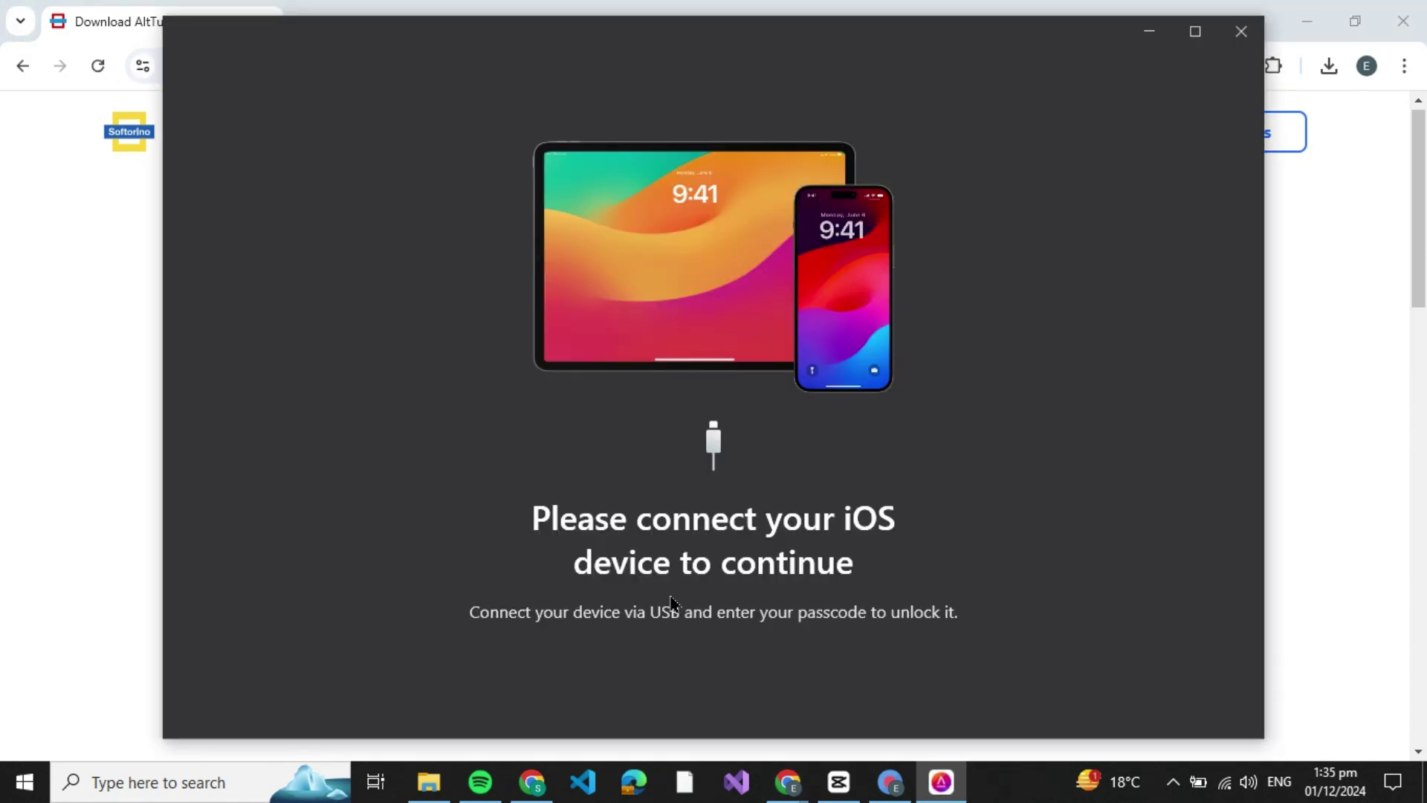